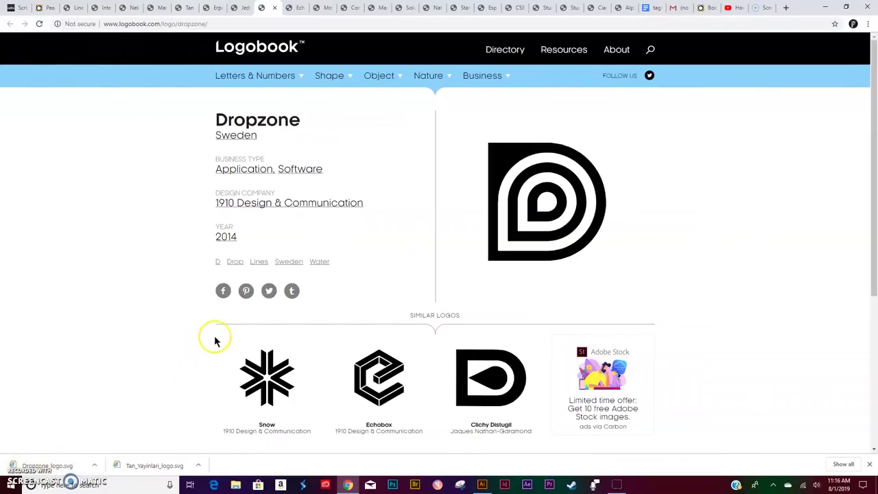
- Bring the Dropzone logos document forward in Illustrator and show its layers 'OG Logo' and 'Layer 2'
{"action": "double_click", "coordinate": [271, 123]}
{"action": "left_click", "coordinate": [150, 151]}
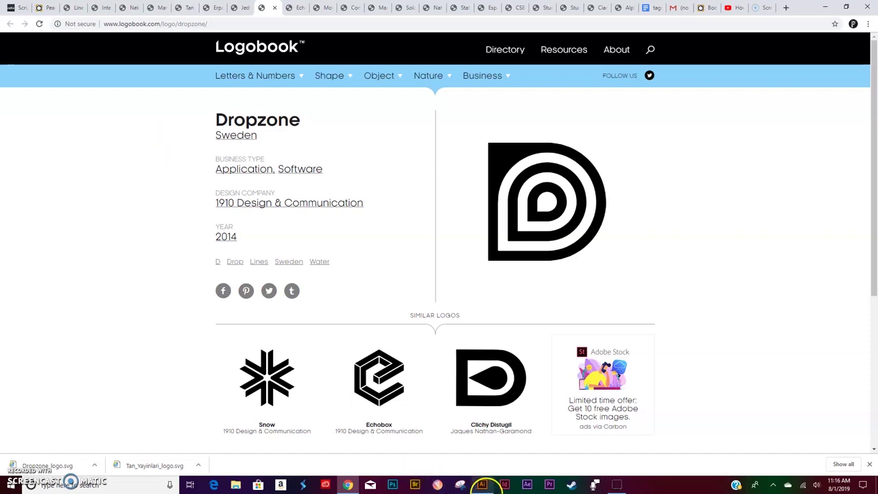
{"action": "left_click", "coordinate": [482, 485]}
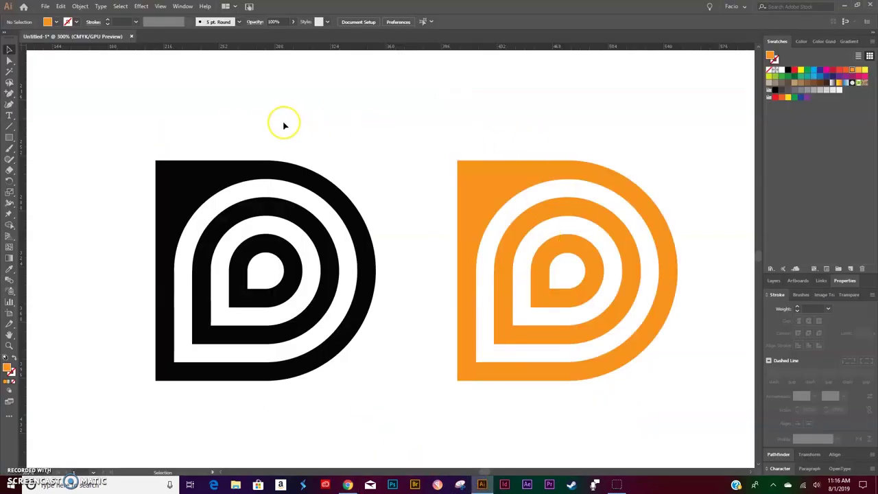
{"action": "left_click", "coordinate": [777, 281]}
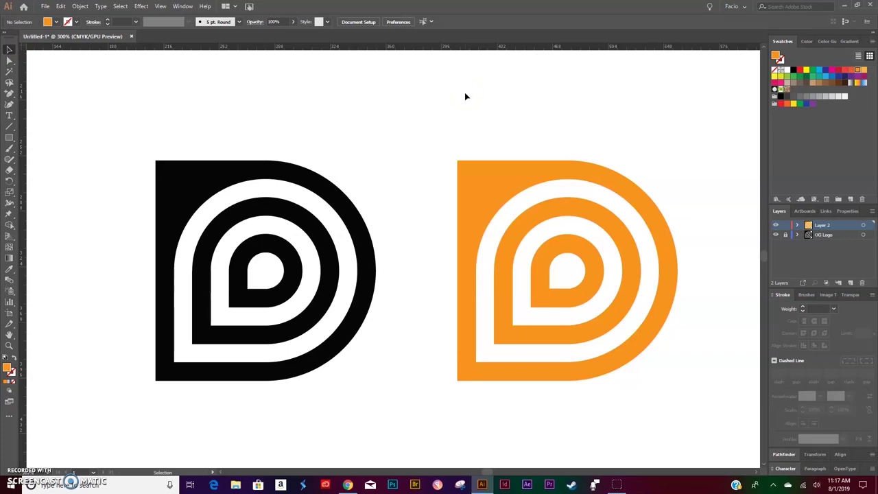
- Create a new letter-size document
{"action": "left_click", "coordinate": [45, 8]}
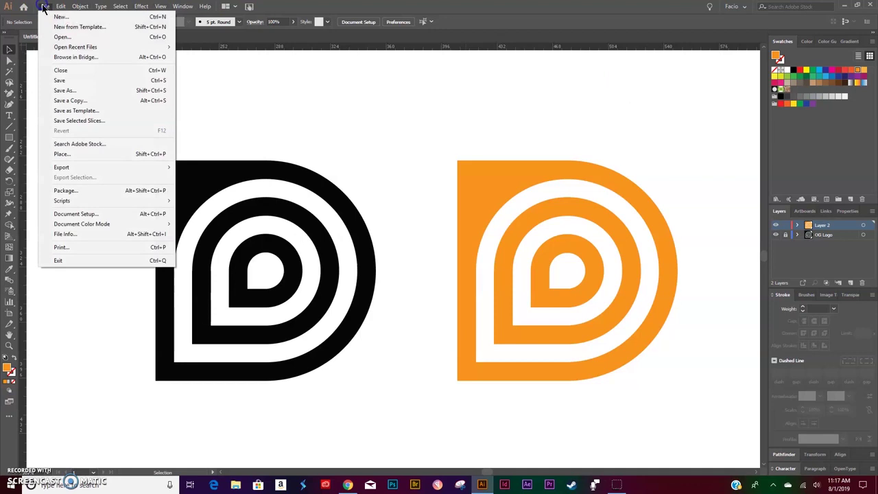
{"action": "left_click", "coordinate": [43, 11]}
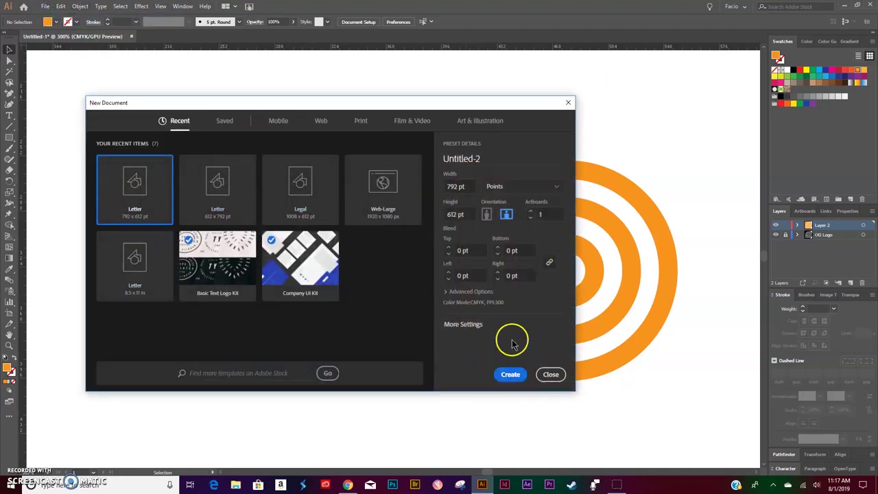
{"action": "left_click", "coordinate": [514, 376]}
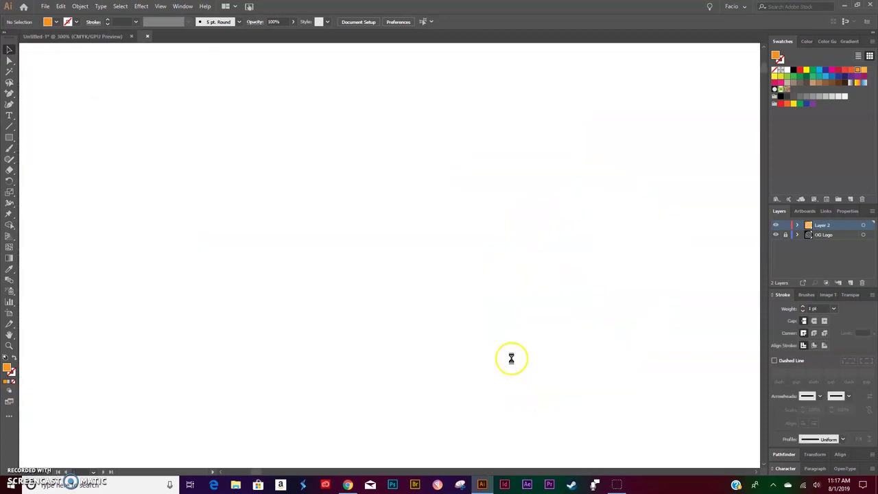
- Place Dropzone_logo.svg onto the artboard
{"action": "left_click", "coordinate": [45, 6]}
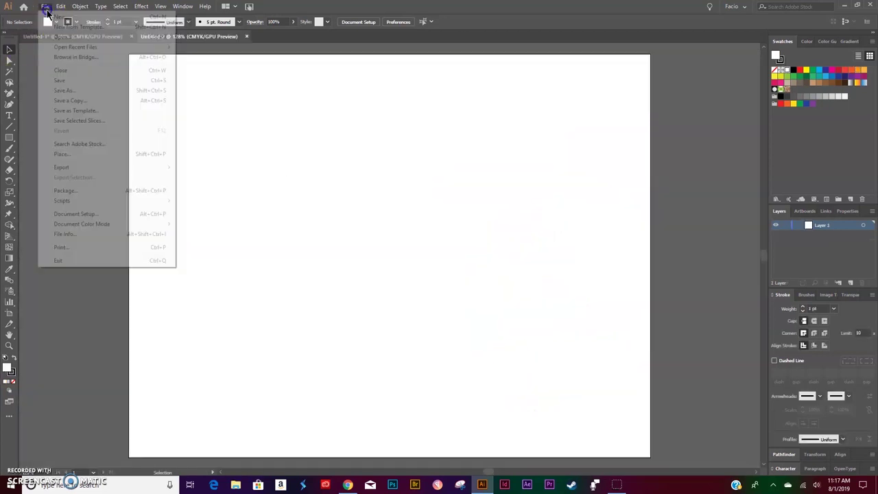
{"action": "left_click", "coordinate": [60, 155]}
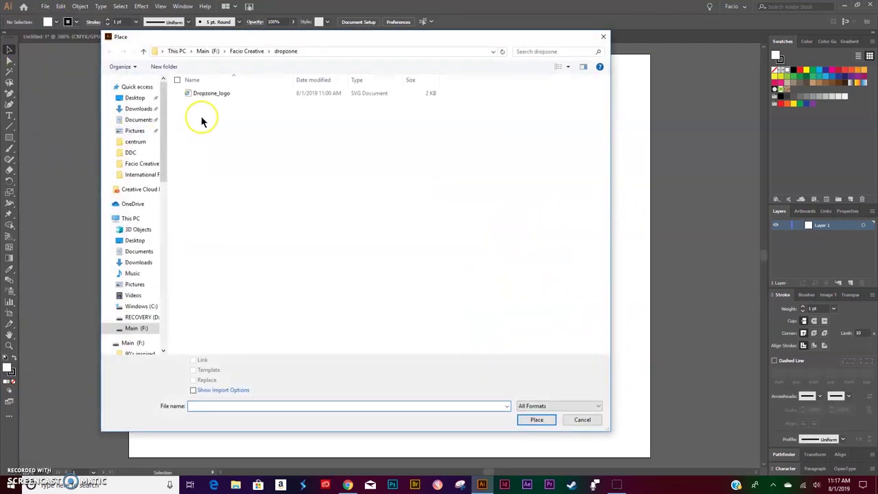
{"action": "left_click", "coordinate": [536, 422]}
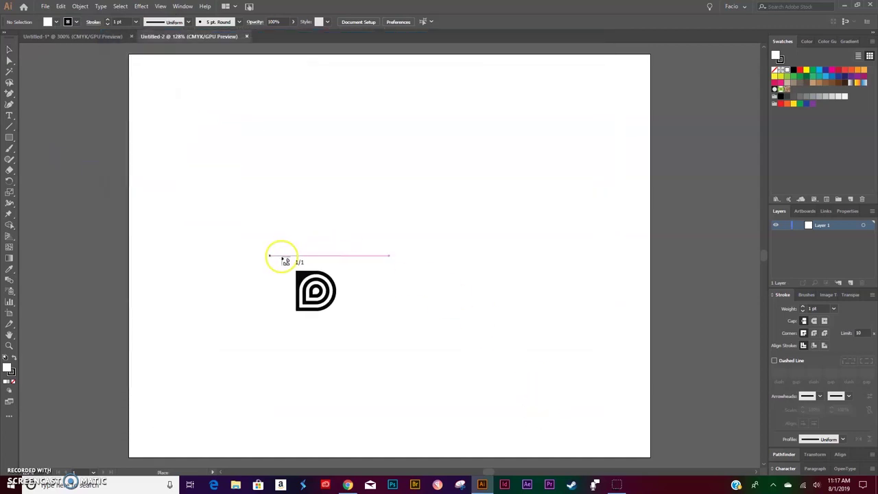
{"action": "left_click", "coordinate": [266, 240]}
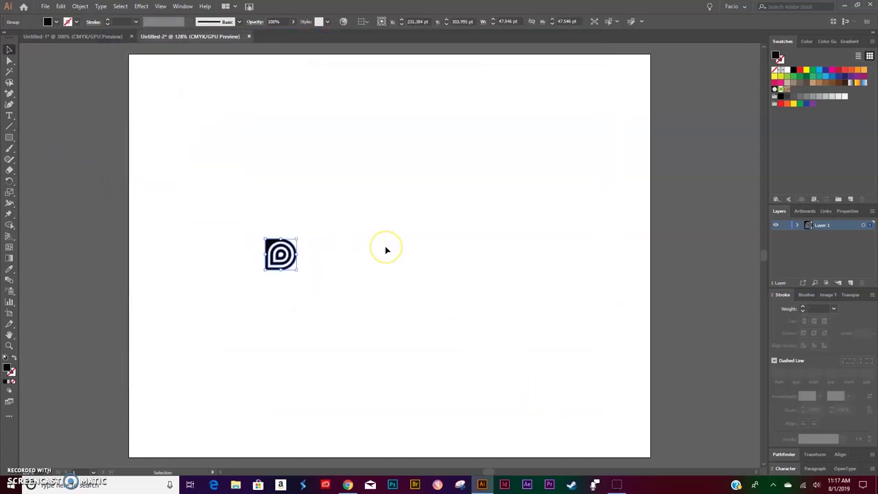
- Scale the placed logo uniformly to 300% and rename Layer 1 to 'Og Logo'
{"action": "key", "text": "s"}
{"action": "key", "text": "Return"}
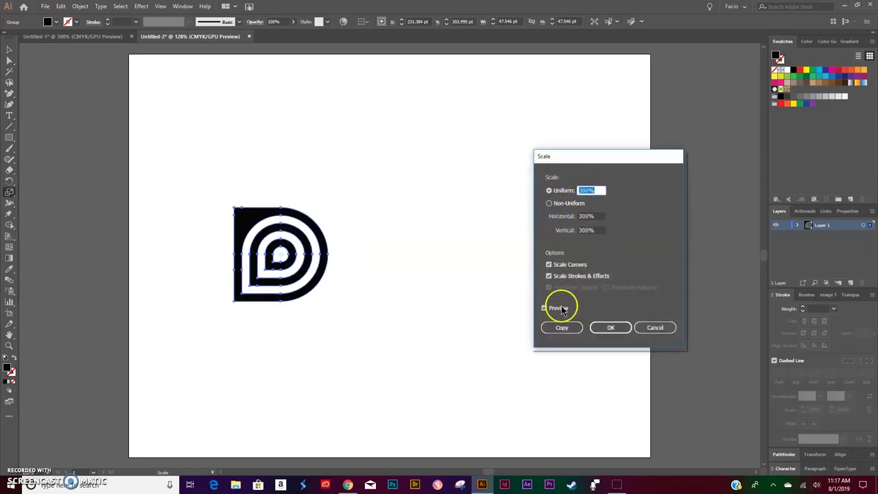
{"action": "left_click", "coordinate": [612, 327]}
{"action": "double_click", "coordinate": [822, 226]}
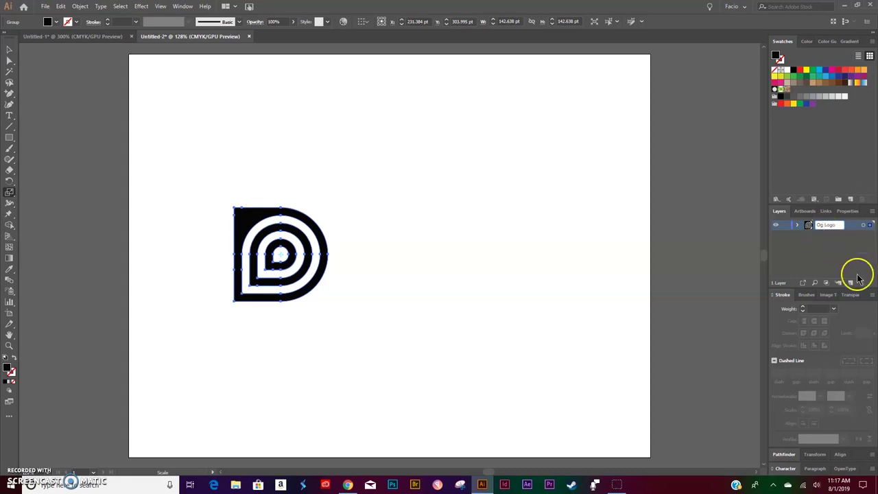
- Lock the Og Logo layer, add a new Layer 2 above it, and pick the Rectangle Tool
{"action": "left_click", "coordinate": [786, 227]}
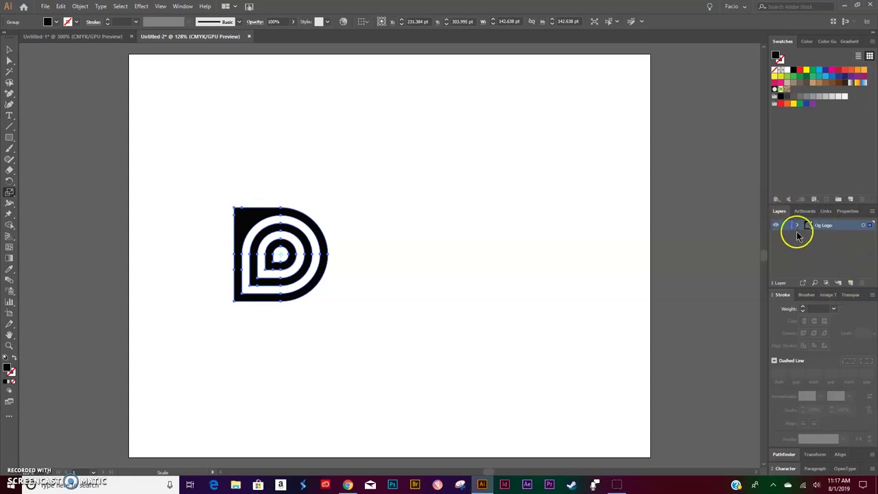
{"action": "left_click", "coordinate": [851, 283]}
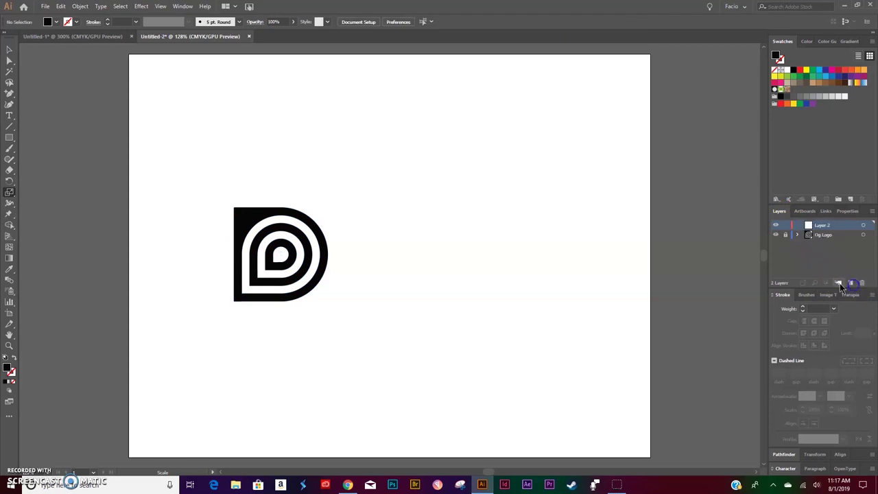
{"action": "scroll", "coordinate": [387, 245], "scroll_direction": "up", "scroll_amount": 2}
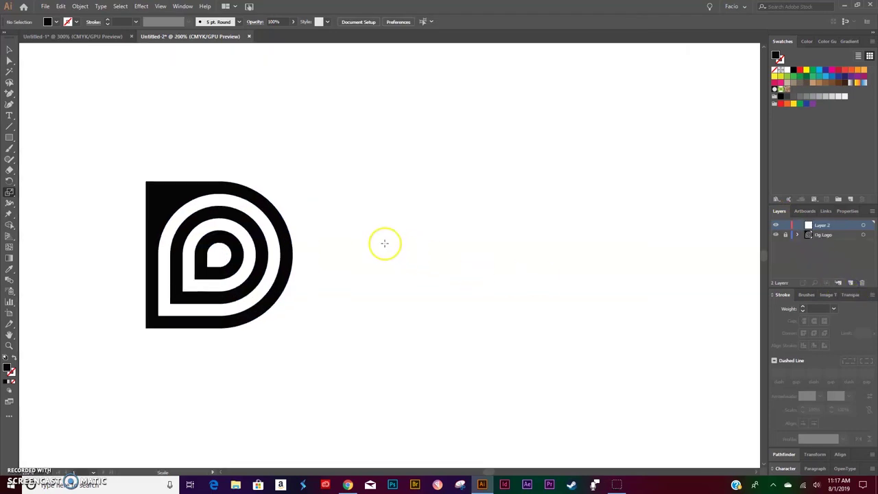
{"action": "scroll", "coordinate": [385, 243], "scroll_direction": "left", "scroll_amount": 4}
{"action": "left_click", "coordinate": [9, 138]}
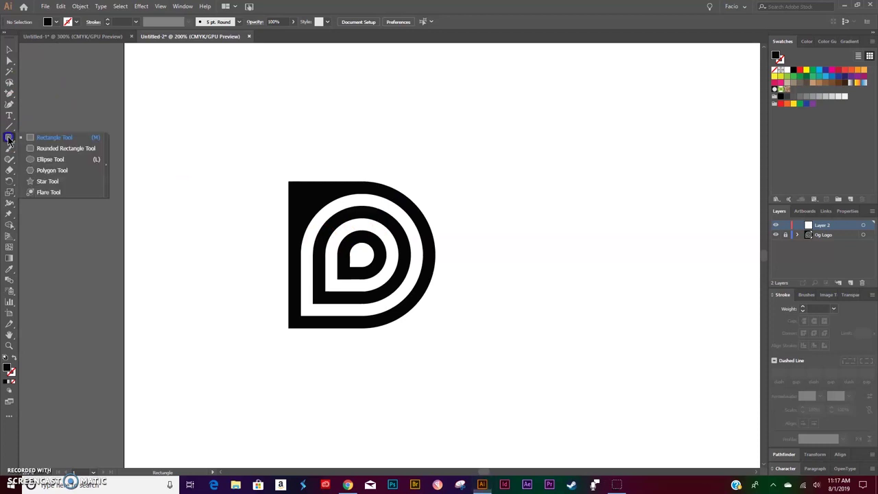
{"action": "left_click", "coordinate": [53, 137]}
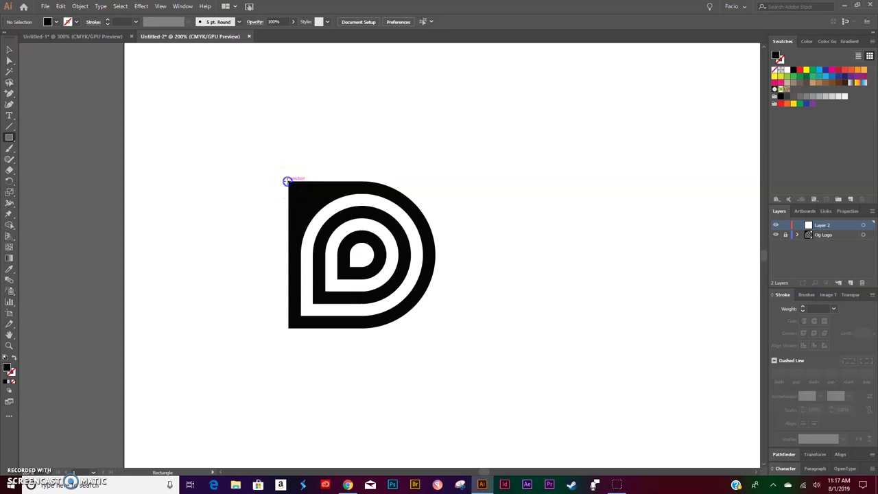
- Draw a square covering the logo and make it a red outline with no fill
{"action": "left_click_drag", "start_coordinate": [286, 181], "coordinate": [437, 296]}
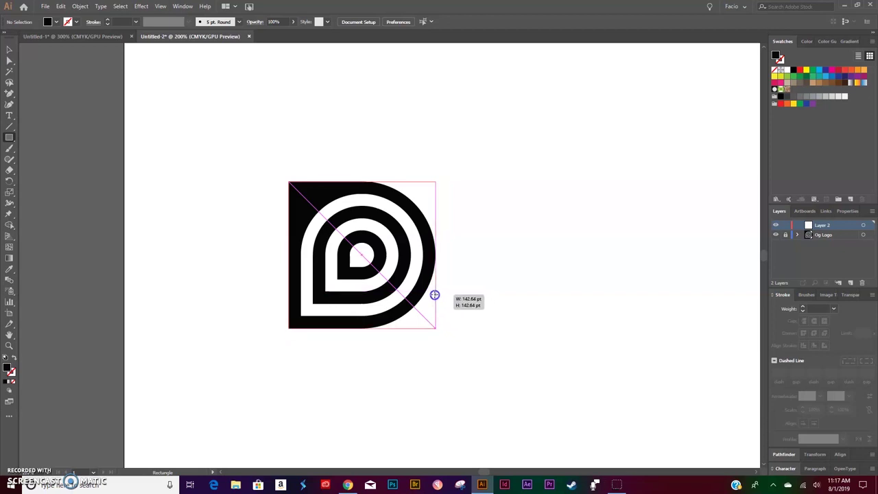
{"action": "left_click_drag", "start_coordinate": [434, 295], "coordinate": [434, 295]}
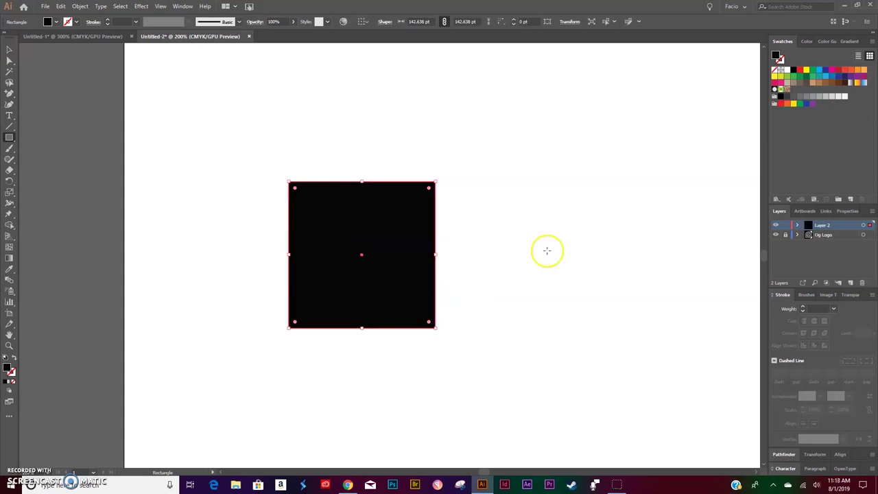
{"action": "left_click", "coordinate": [839, 73]}
{"action": "key", "text": "v"}
{"action": "left_click", "coordinate": [542, 207]}
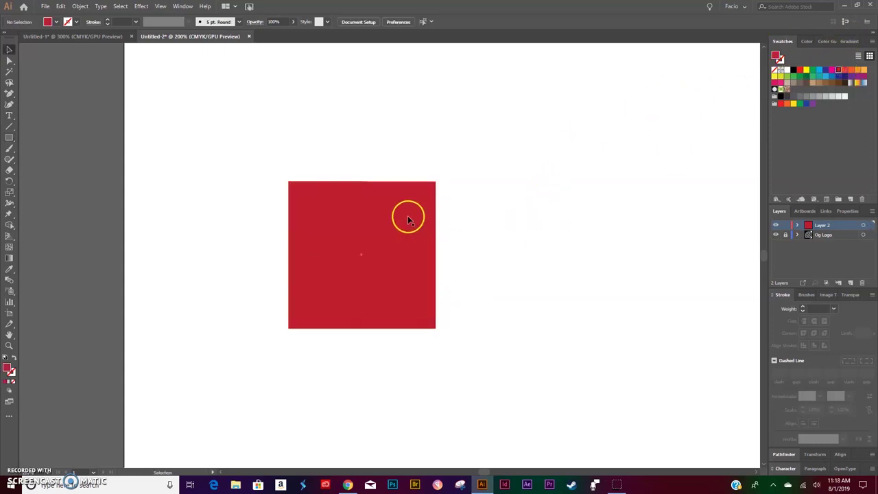
{"action": "left_click", "coordinate": [408, 220]}
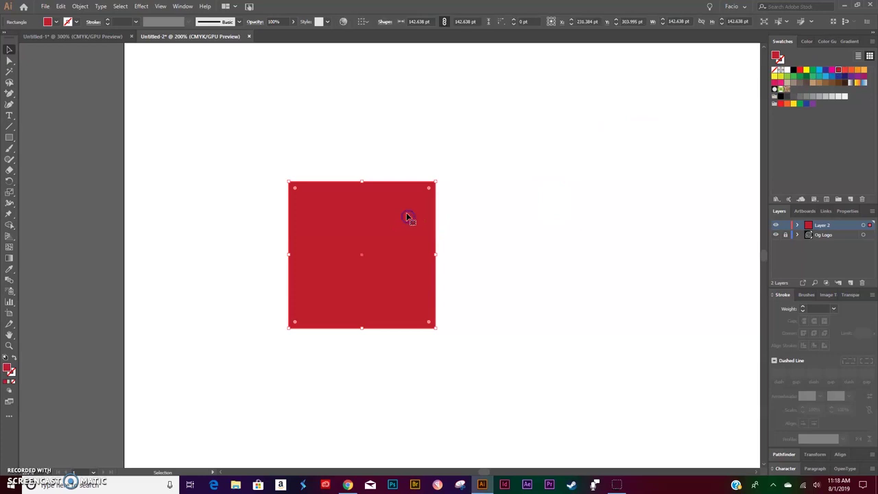
{"action": "left_click", "coordinate": [14, 358]}
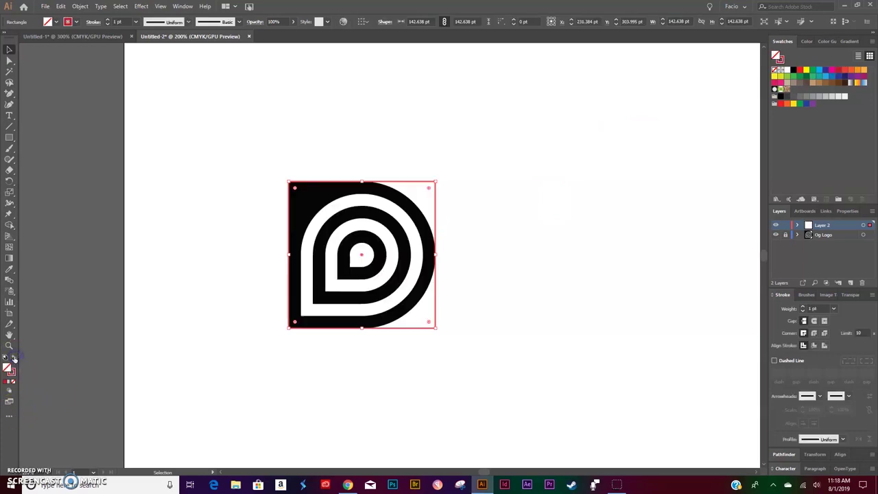
- Set the red square's stroke weight to 12 pt, aligned to the inside
{"action": "left_click", "coordinate": [803, 308]}
{"action": "left_click", "coordinate": [803, 308]}
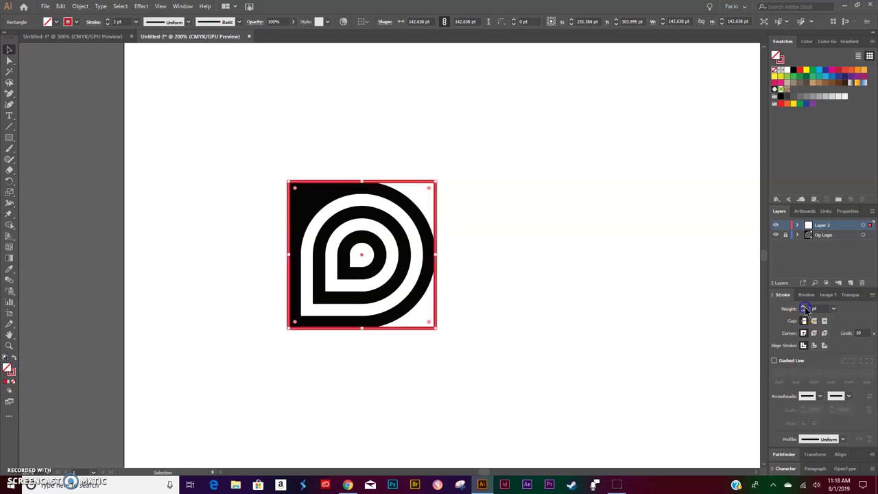
{"action": "left_click", "coordinate": [803, 308]}
{"action": "left_click", "coordinate": [803, 308]}
{"action": "left_click", "coordinate": [803, 308]}
{"action": "left_click", "coordinate": [803, 308]}
{"action": "left_click", "coordinate": [814, 346]}
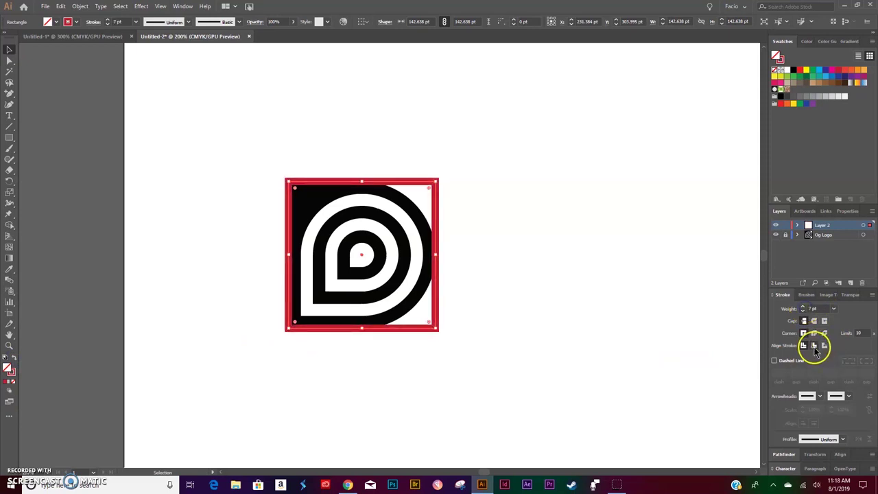
{"action": "left_click", "coordinate": [803, 308]}
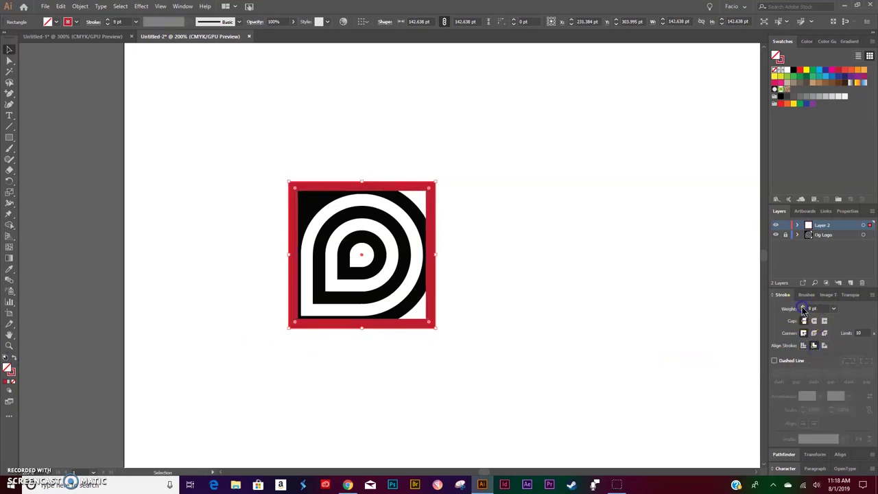
{"action": "left_click", "coordinate": [803, 308]}
{"action": "left_click", "coordinate": [803, 308]}
{"action": "left_click", "coordinate": [803, 308]}
{"action": "left_click", "coordinate": [803, 308]}
{"action": "left_click", "coordinate": [605, 281]}
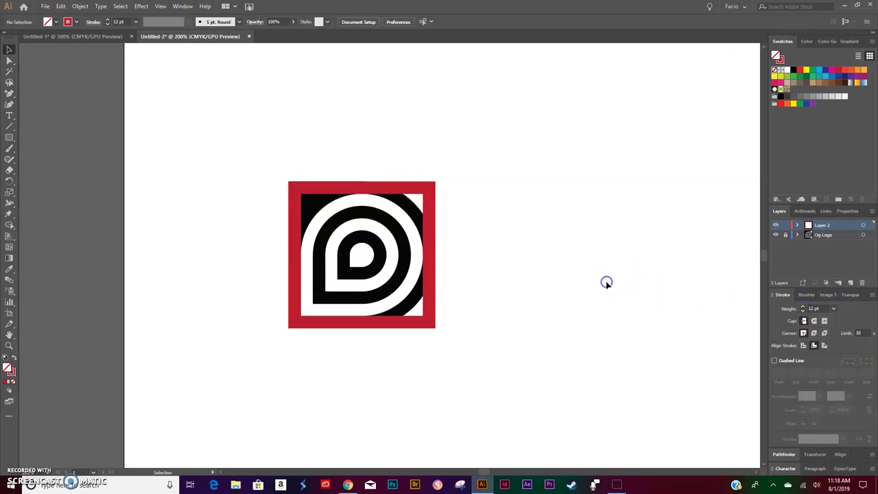
{"action": "left_click", "coordinate": [319, 189]}
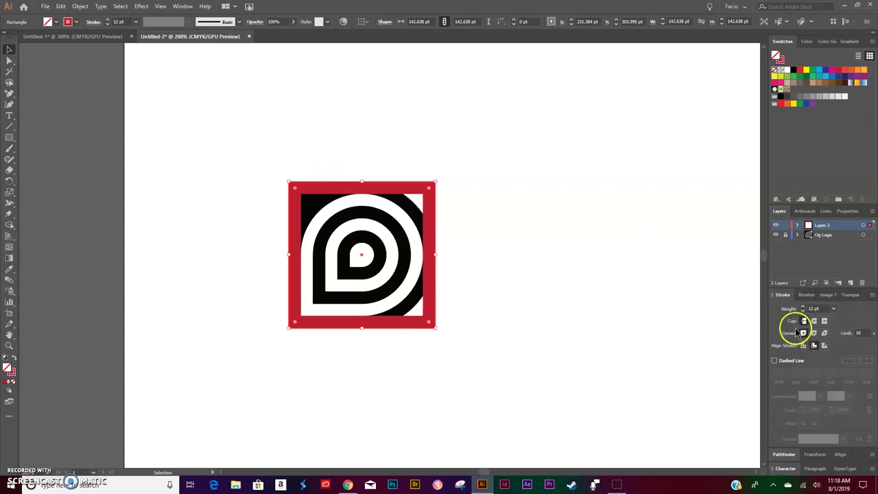
{"action": "left_click", "coordinate": [817, 308]}
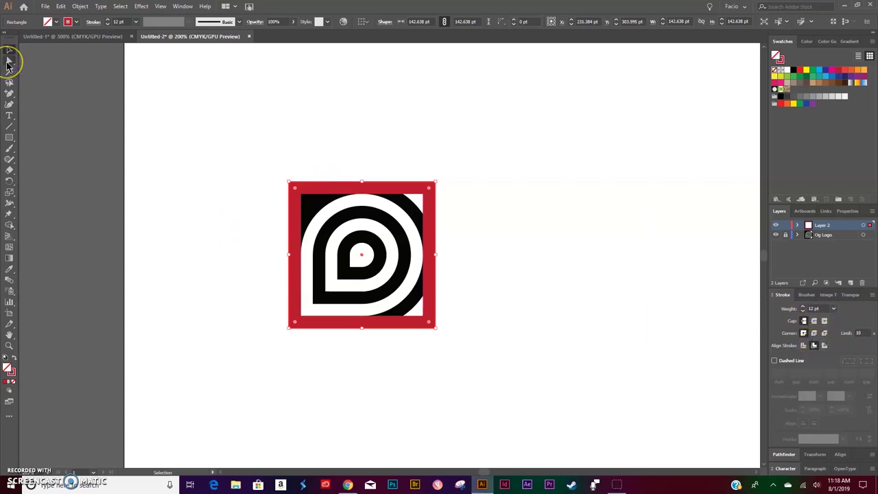
{"action": "left_click", "coordinate": [8, 64]}
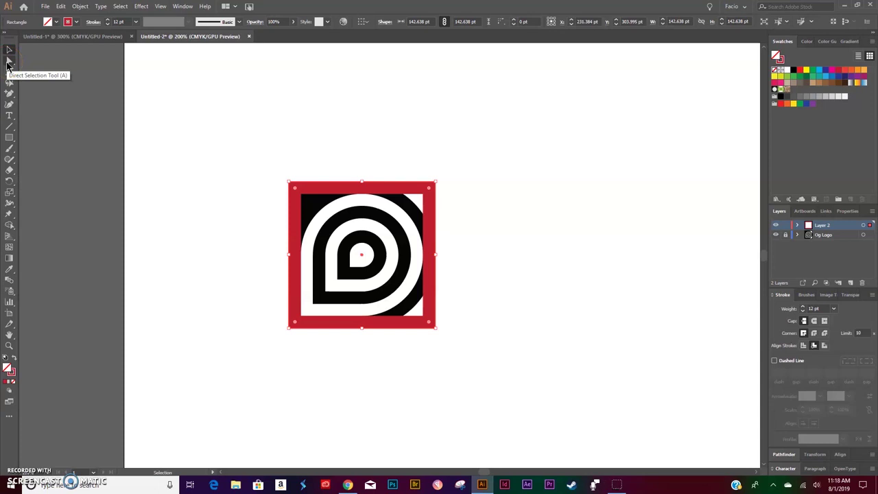
- Round the red frame's two right-hand corners to about 71.32 pt, forming a D
{"action": "left_click", "coordinate": [474, 172]}
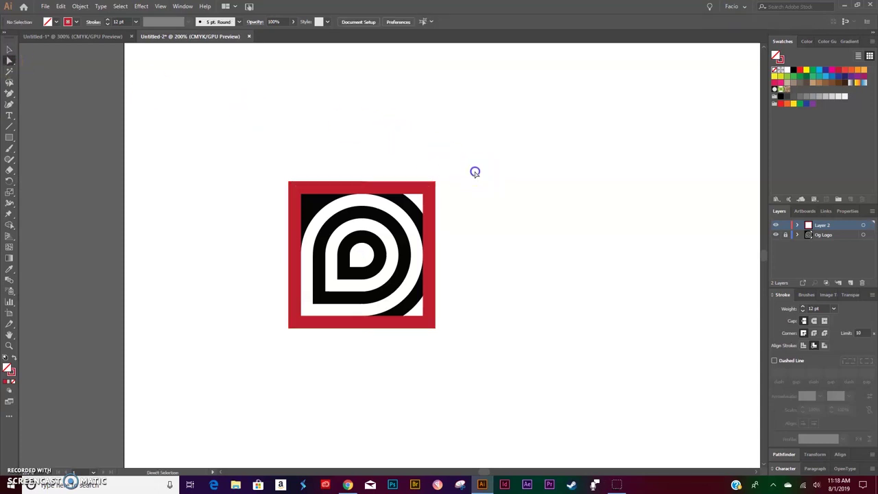
{"action": "left_click_drag", "start_coordinate": [426, 330], "coordinate": [409, 344]}
{"action": "left_click", "coordinate": [426, 188]}
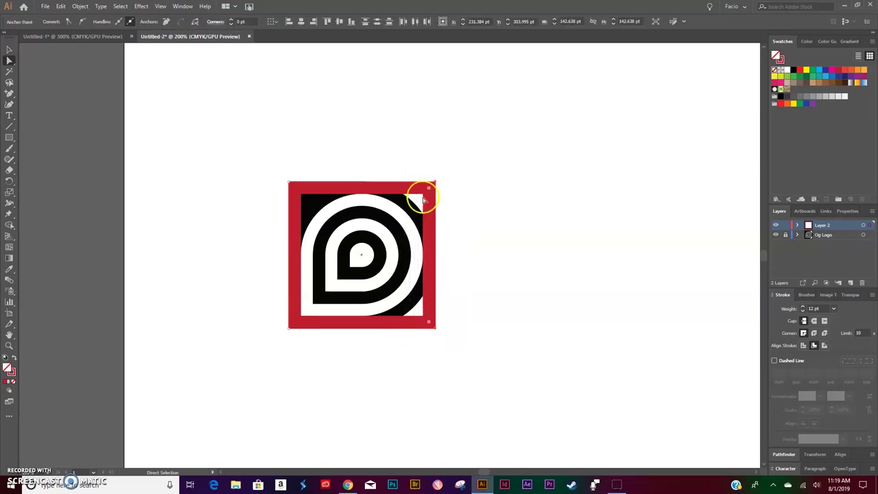
{"action": "left_click_drag", "start_coordinate": [428, 190], "coordinate": [264, 253]}
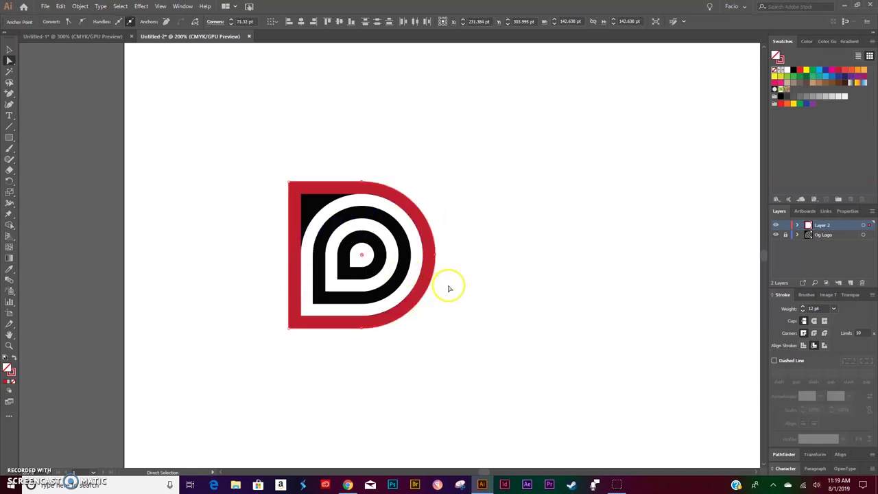
{"action": "key", "text": "v"}
{"action": "left_click", "coordinate": [498, 212]}
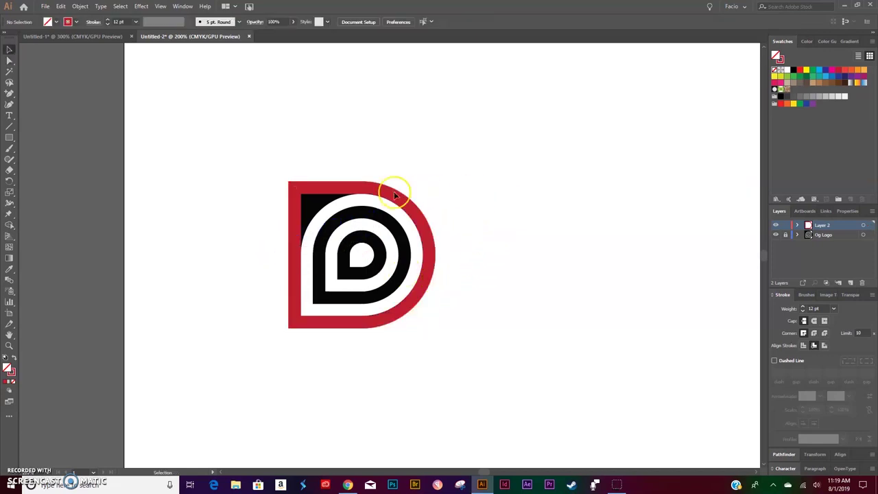
- Expand the red D's appearance into a filled shape and round the black shape's top-left corner
{"action": "left_click", "coordinate": [336, 186]}
{"action": "left_click", "coordinate": [80, 6]}
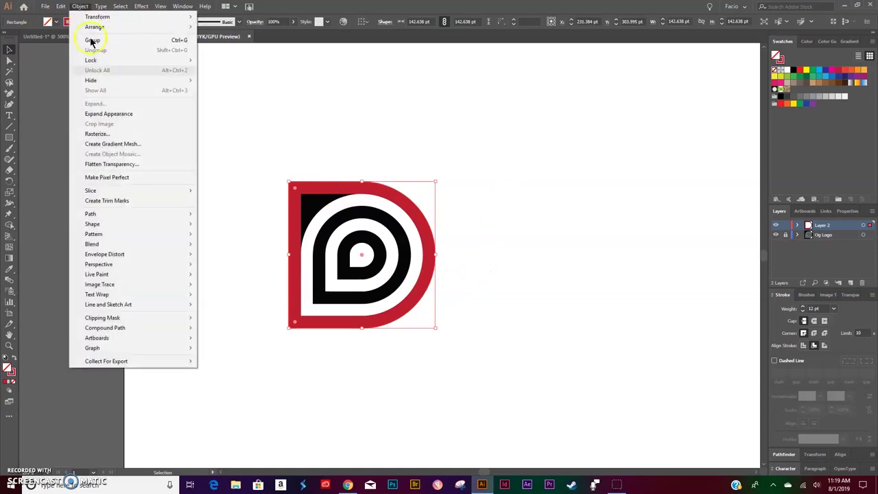
{"action": "left_click", "coordinate": [114, 113]}
{"action": "left_click", "coordinate": [555, 125]}
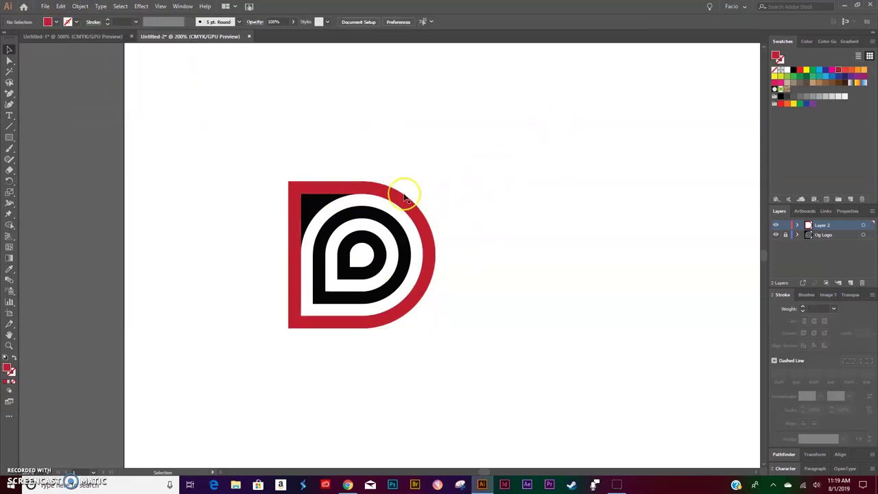
{"action": "key", "text": "a"}
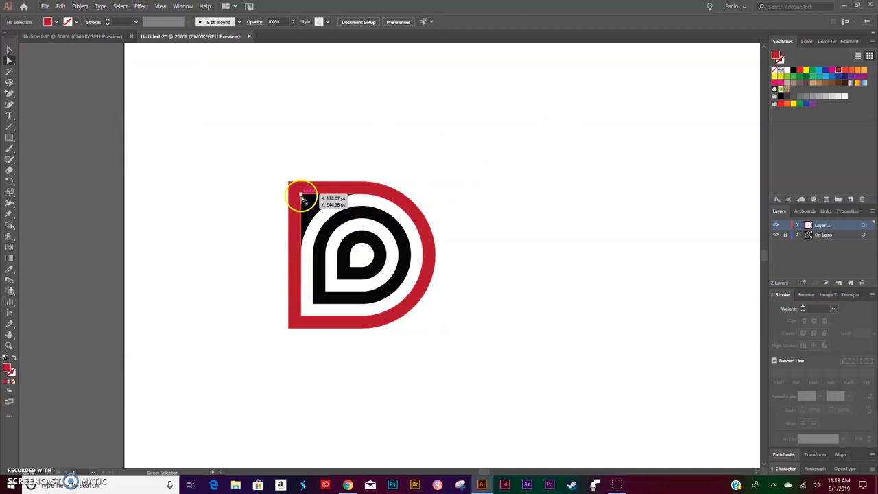
{"action": "left_click_drag", "start_coordinate": [304, 198], "coordinate": [435, 274]}
- Draw a square inside the logo's inner ring as a 12 pt red inside-aligned outline
{"action": "key", "text": "v"}
{"action": "left_click", "coordinate": [559, 244]}
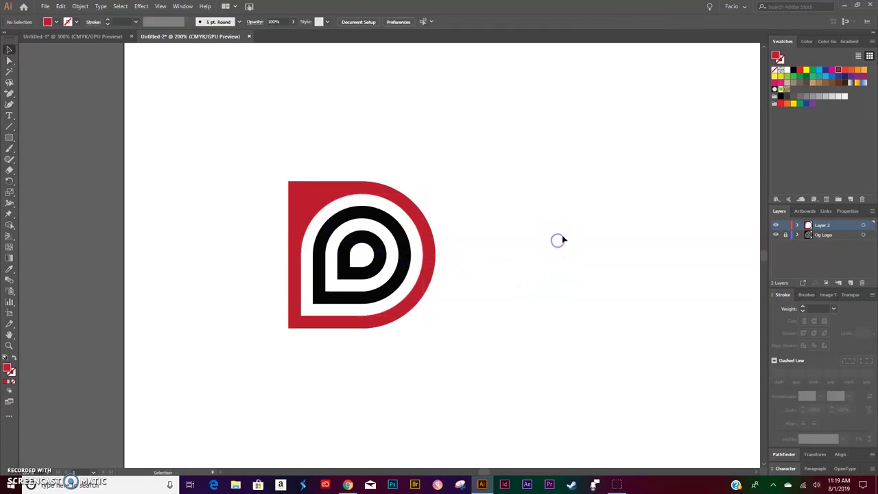
{"action": "left_click_drag", "start_coordinate": [9, 137], "coordinate": [69, 140]}
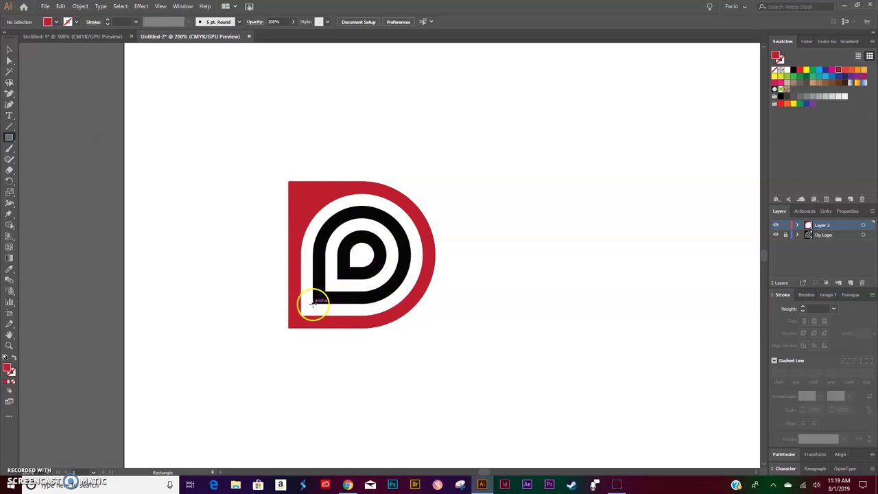
{"action": "left_click_drag", "start_coordinate": [313, 305], "coordinate": [411, 238]}
{"action": "key", "text": "v"}
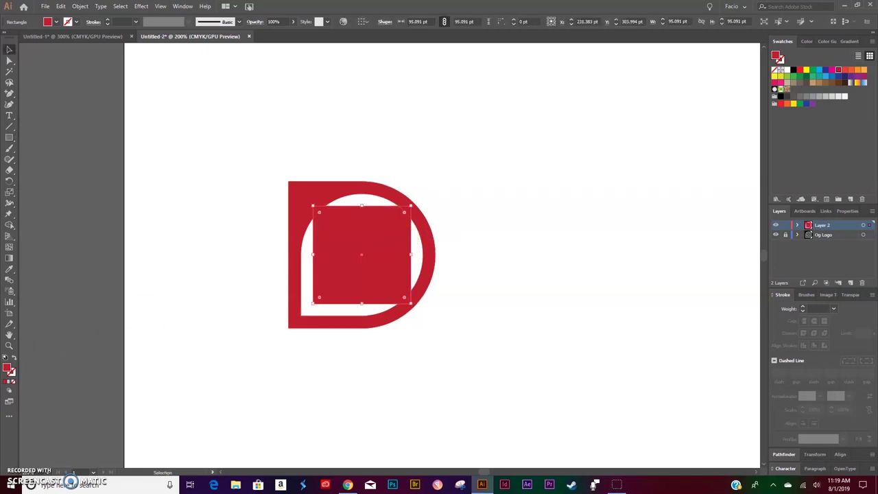
{"action": "left_click", "coordinate": [15, 358]}
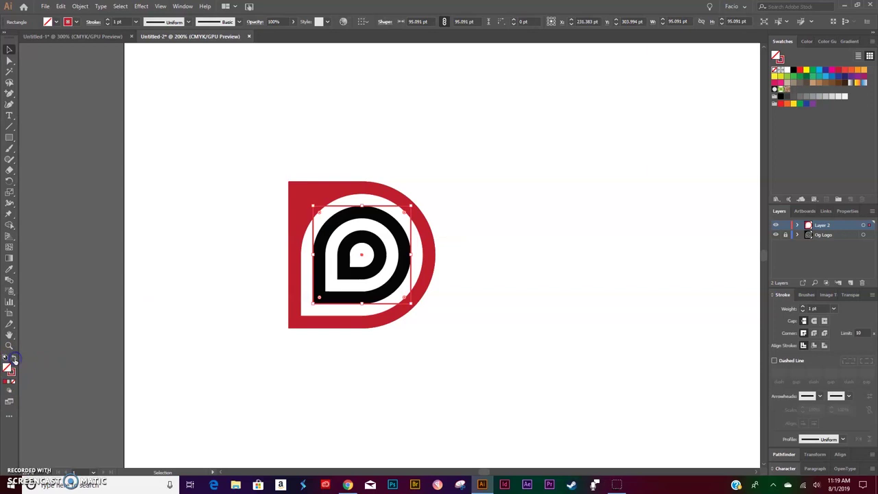
{"action": "left_click", "coordinate": [802, 311]}
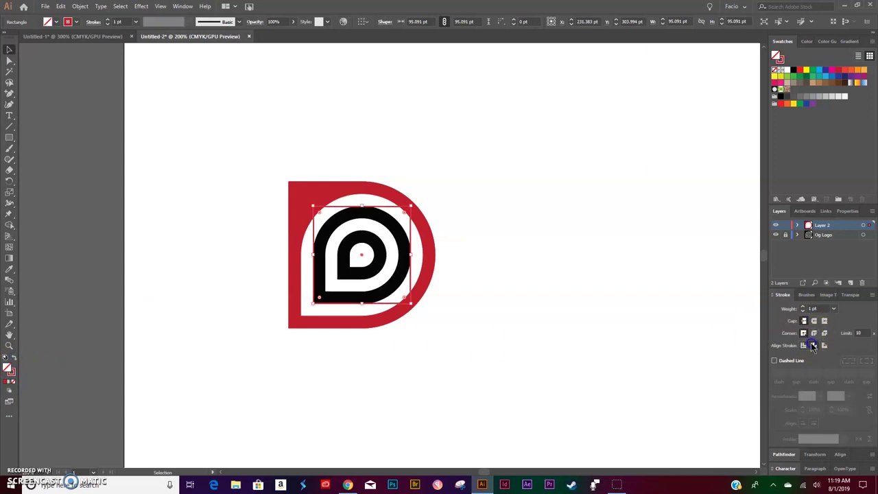
{"action": "left_click", "coordinate": [811, 309]}
{"action": "type", "text": "12"}
{"action": "key", "text": "Return"}
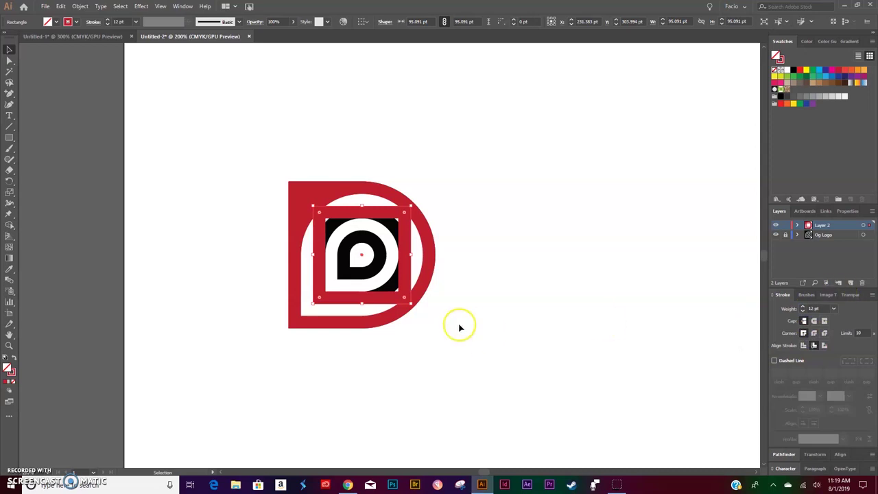
- Round three of the inner square's corners to 47.55 pt, forming a teardrop ring
{"action": "key", "text": "a"}
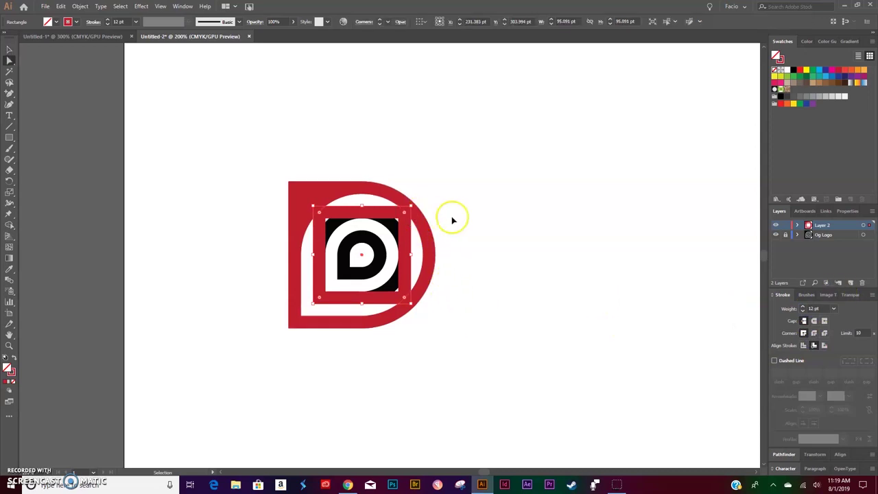
{"action": "left_click", "coordinate": [506, 223]}
{"action": "left_click", "coordinate": [406, 228]}
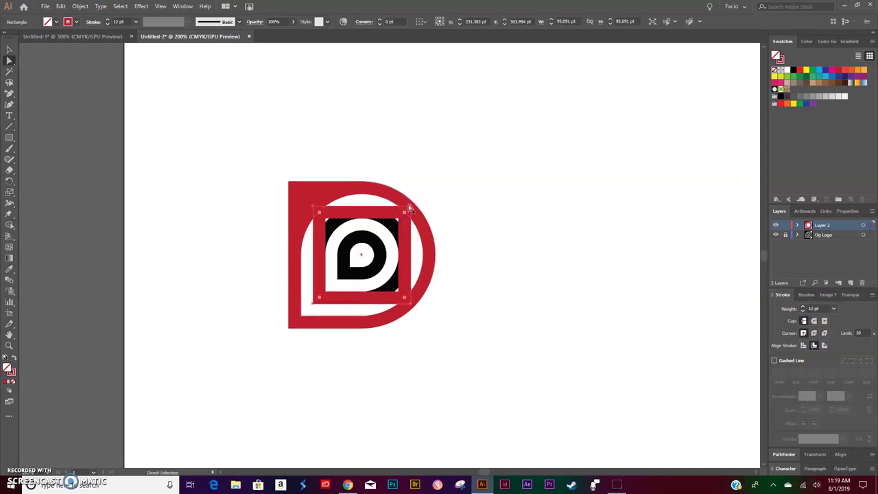
{"action": "left_click_drag", "start_coordinate": [320, 199], "coordinate": [409, 208]}
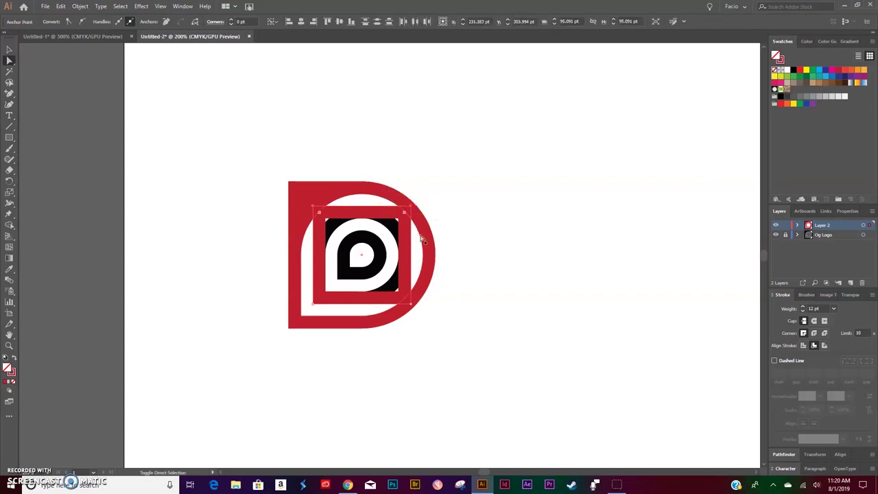
{"action": "left_click_drag", "start_coordinate": [411, 305], "coordinate": [407, 303]}
{"action": "left_click", "coordinate": [406, 219]}
{"action": "left_click_drag", "start_coordinate": [406, 217], "coordinate": [310, 262]}
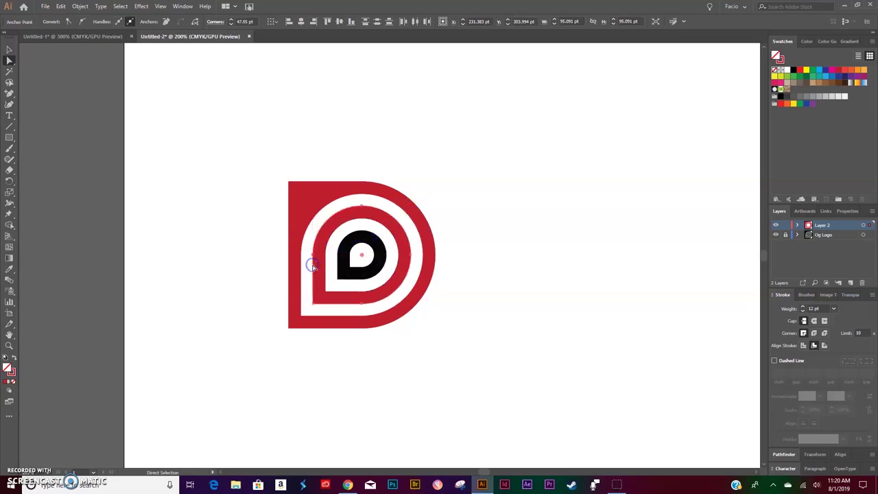
- Draw a red square sized to cover the innermost black drop
{"action": "key", "text": "v"}
{"action": "left_click", "coordinate": [532, 255]}
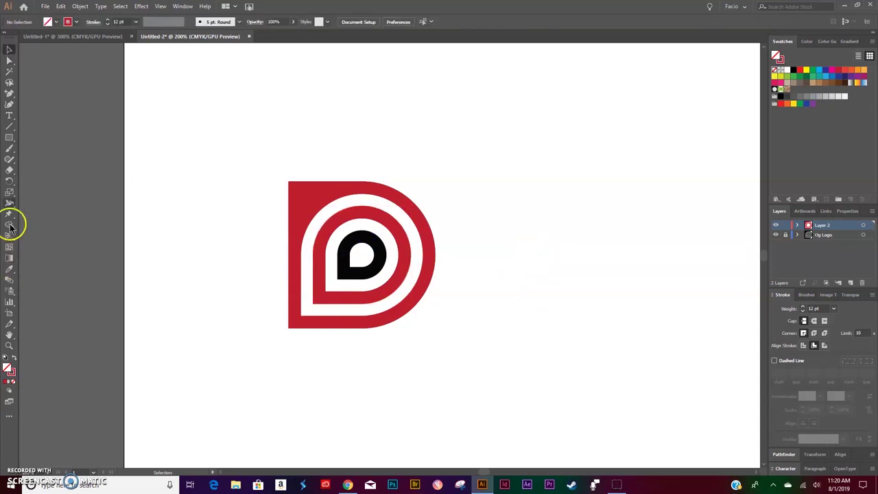
{"action": "left_click", "coordinate": [9, 137]}
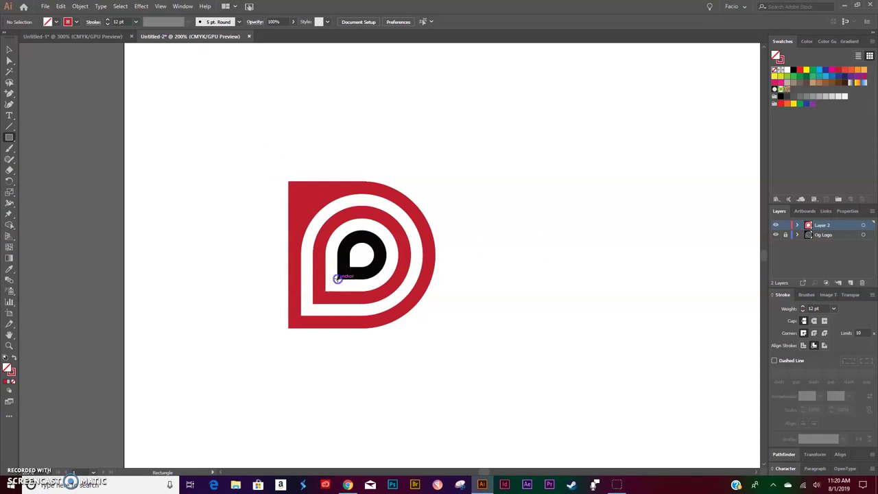
{"action": "left_click_drag", "start_coordinate": [338, 279], "coordinate": [378, 242]}
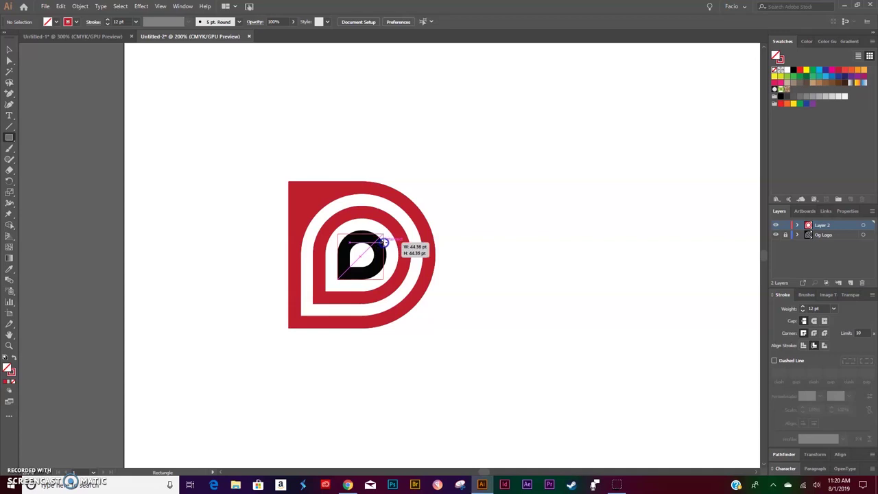
{"action": "left_click_drag", "start_coordinate": [384, 241], "coordinate": [387, 241]}
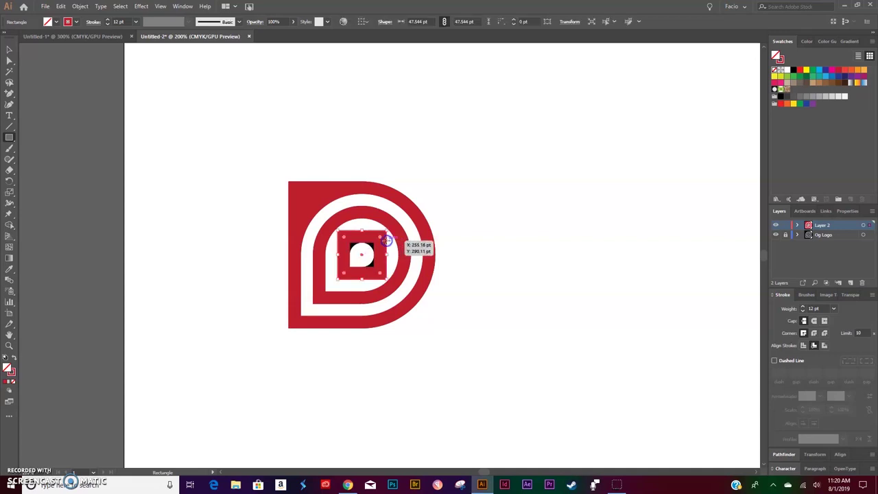
{"action": "key", "text": "v"}
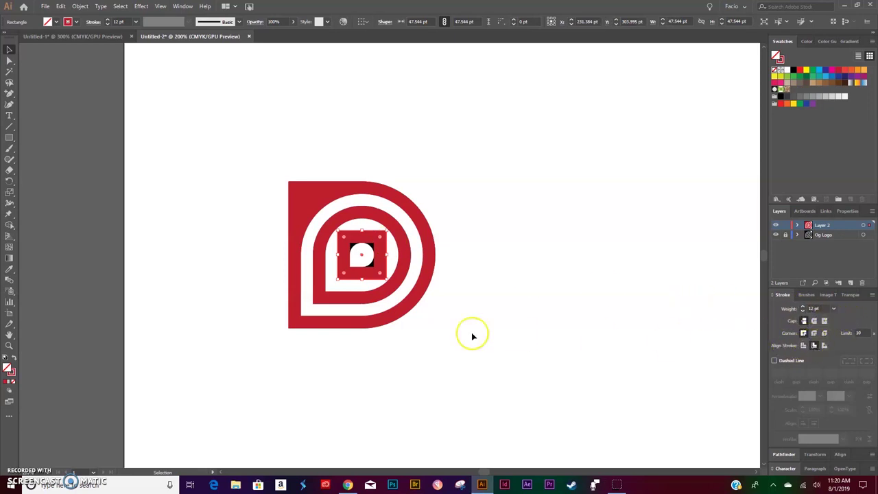
- Round the square's top-left, top-right and bottom-right corners to 23.77 pt
{"action": "key", "text": "a"}
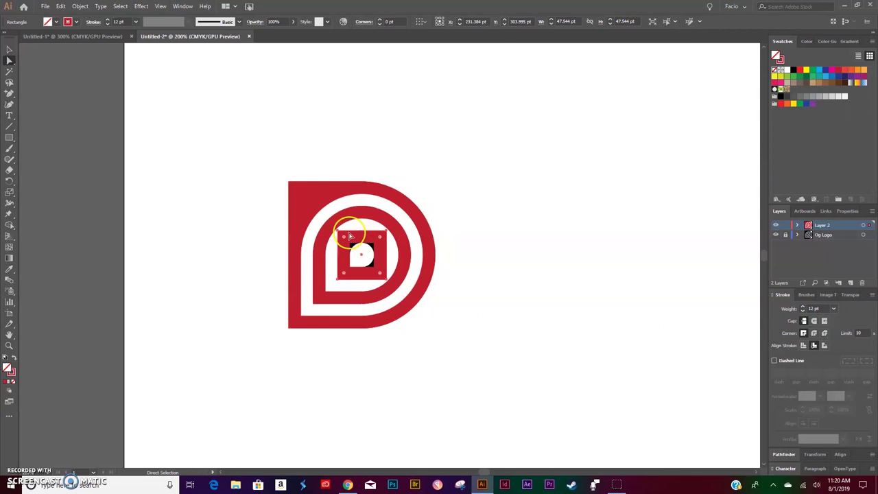
{"action": "left_click", "coordinate": [341, 236]}
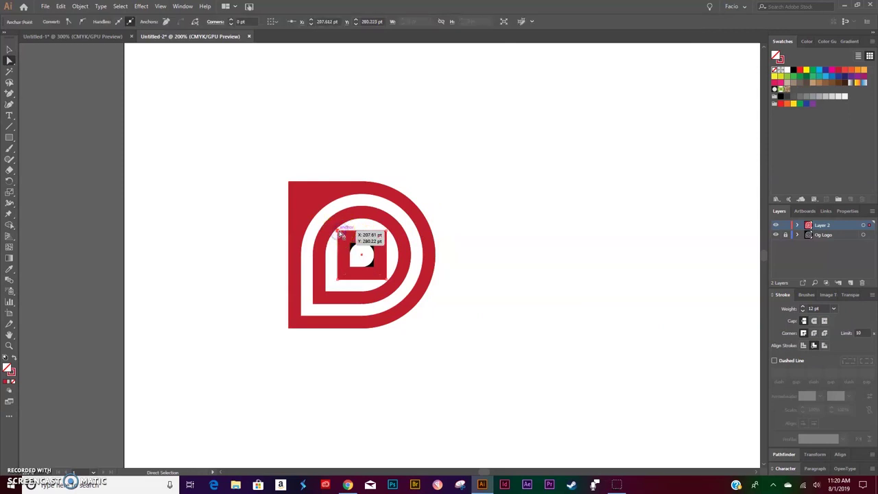
{"action": "left_click", "coordinate": [388, 235], "text": "shift"}
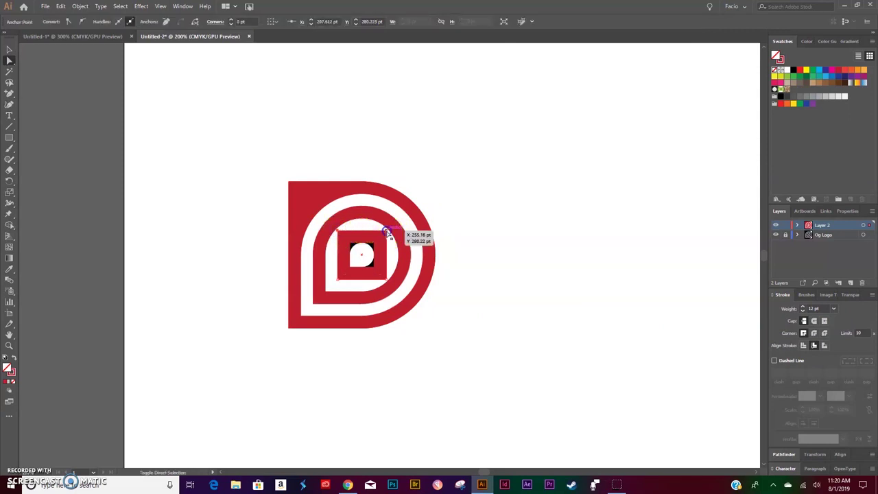
{"action": "left_click", "coordinate": [382, 273], "text": "shift"}
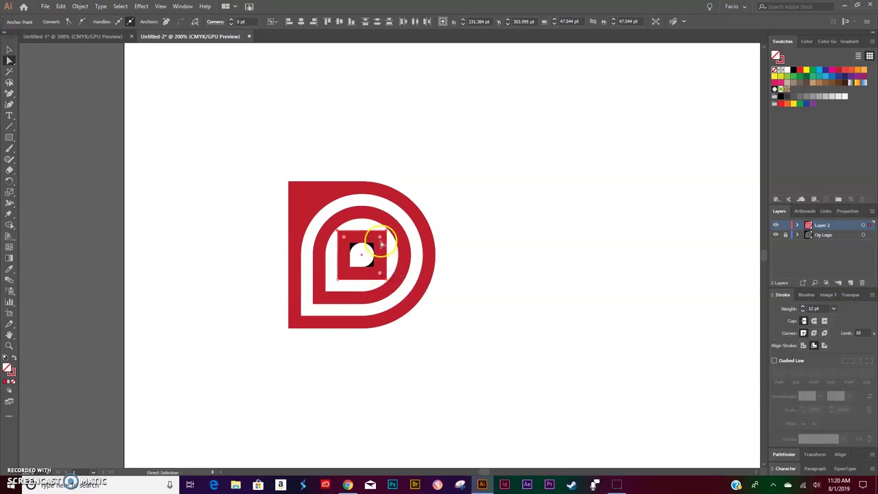
{"action": "left_click_drag", "start_coordinate": [376, 238], "coordinate": [305, 277]}
{"action": "key", "text": "v"}
{"action": "left_click", "coordinate": [535, 189]}
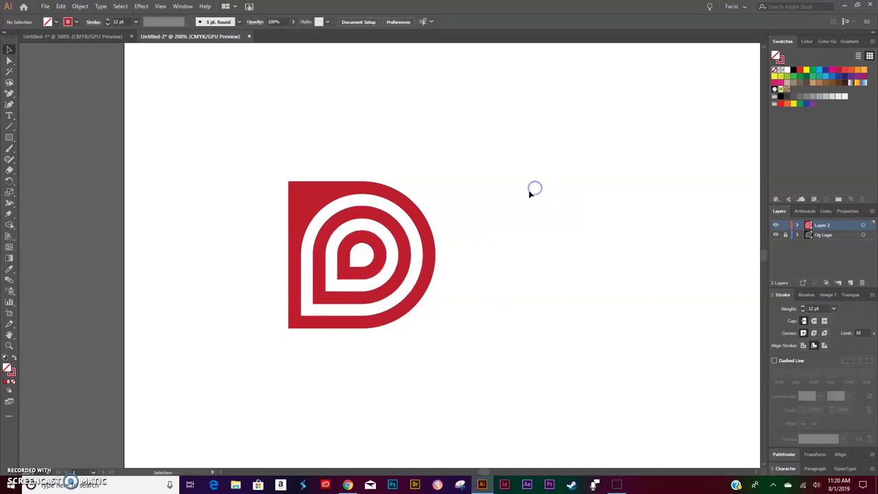
- Select all the red pieces and expand their appearance into filled shapes
{"action": "left_click_drag", "start_coordinate": [506, 138], "coordinate": [233, 404]}
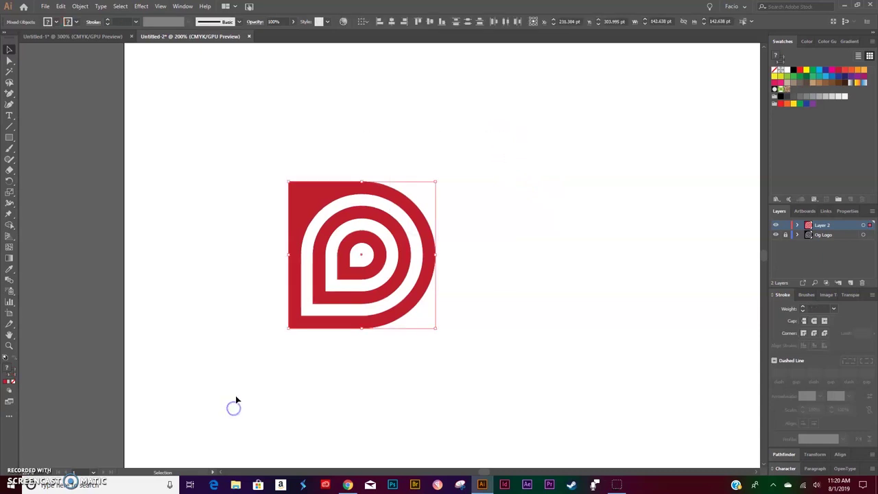
{"action": "left_click", "coordinate": [81, 7]}
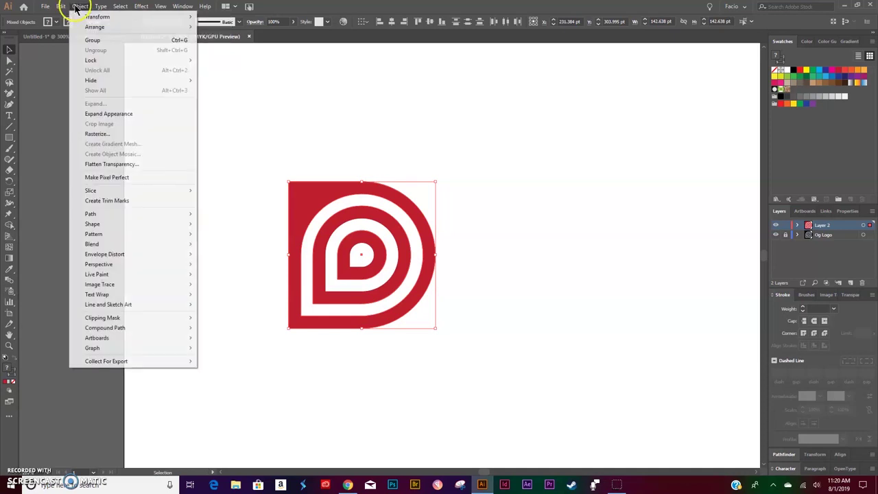
{"action": "left_click", "coordinate": [105, 113]}
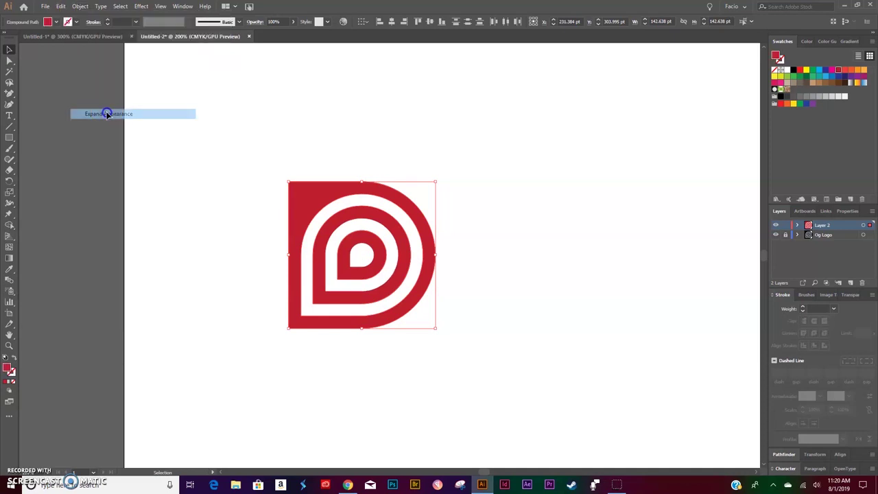
- Release and remake the red pieces as one compound path, then move it beside the original
{"action": "left_click", "coordinate": [76, 6]}
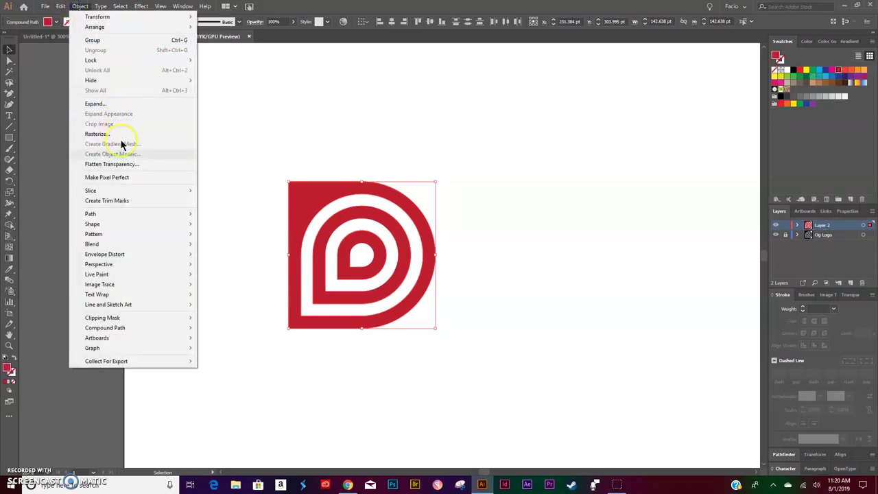
{"action": "mouse_move", "coordinate": [142, 329]}
{"action": "left_click", "coordinate": [225, 340]}
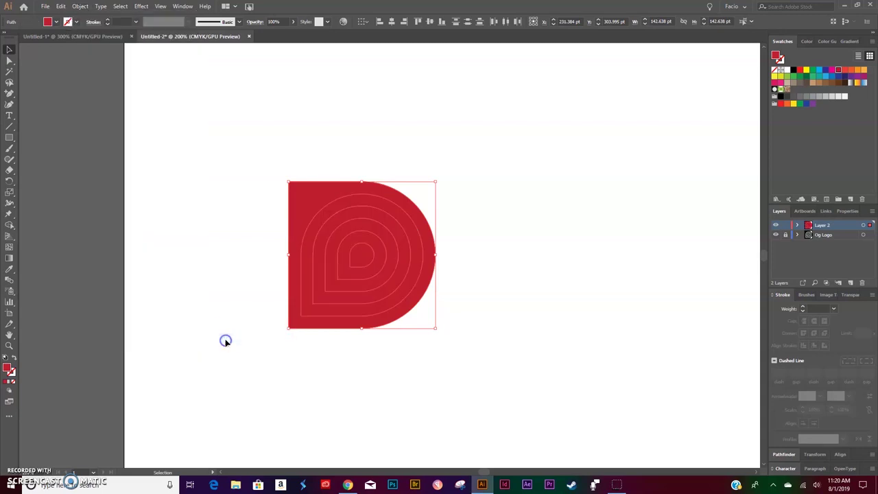
{"action": "left_click", "coordinate": [80, 6]}
{"action": "mouse_move", "coordinate": [136, 330]}
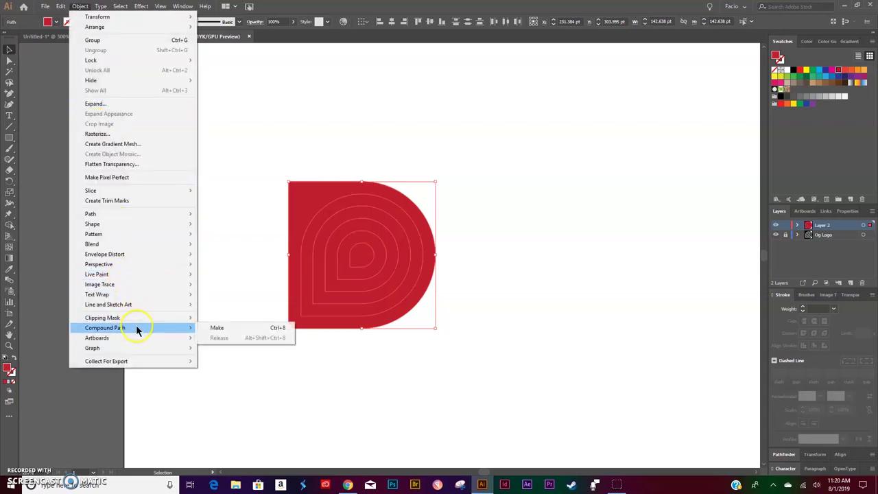
{"action": "left_click", "coordinate": [214, 327]}
{"action": "left_click_drag", "start_coordinate": [314, 192], "coordinate": [537, 181]}
{"action": "left_click", "coordinate": [528, 406]}
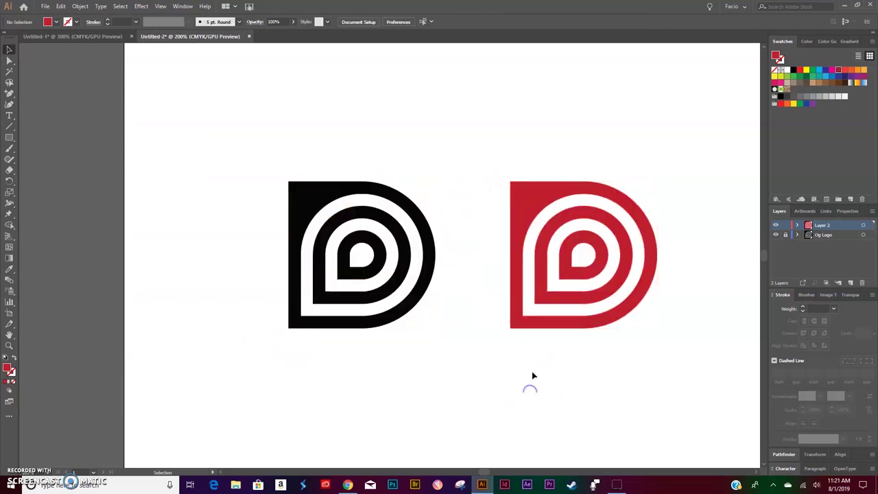
- Apply the original logo's black fill to the rebuilt logo with the Eyedropper
{"action": "left_click", "coordinate": [515, 194]}
{"action": "key", "text": "i"}
{"action": "left_click", "coordinate": [310, 194]}
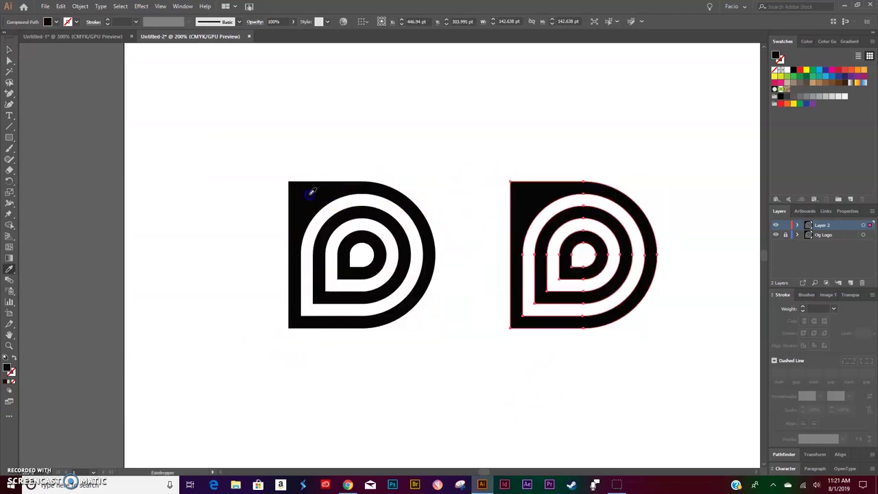
{"action": "key", "text": "v"}
{"action": "left_click", "coordinate": [448, 141]}
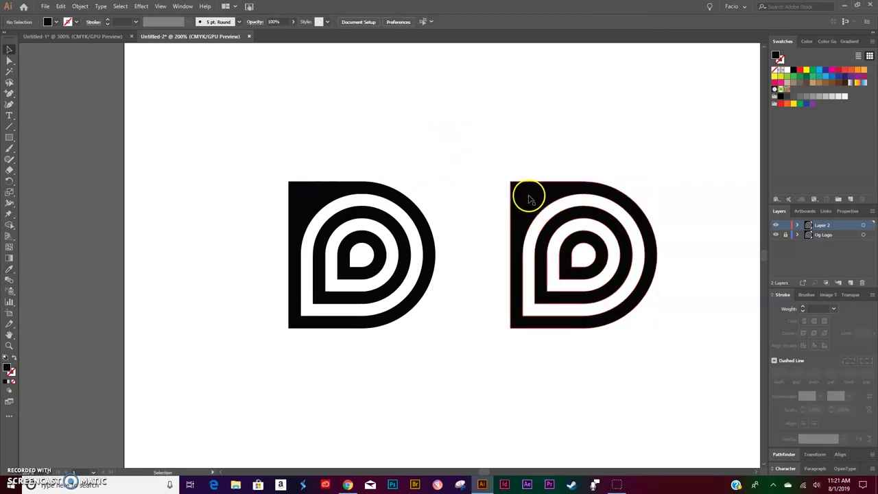
{"action": "left_click", "coordinate": [527, 197]}
{"action": "key", "text": "a"}
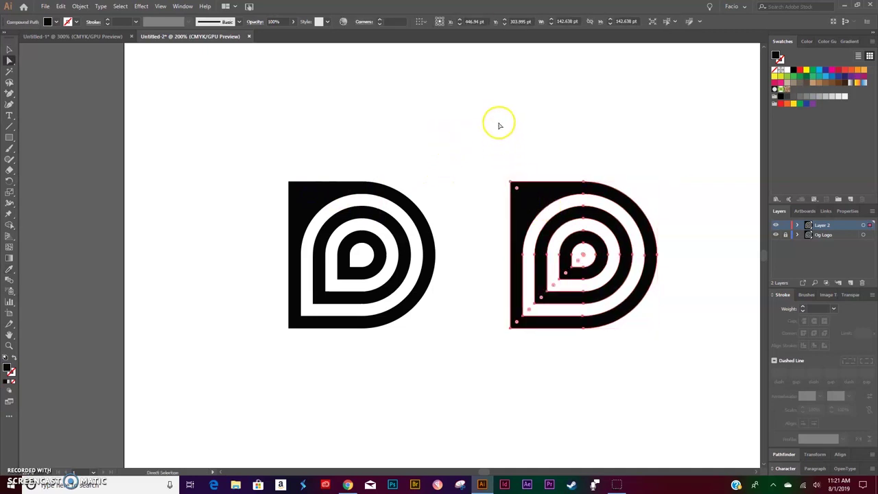
{"action": "key", "text": "v"}
{"action": "left_click", "coordinate": [501, 117]}
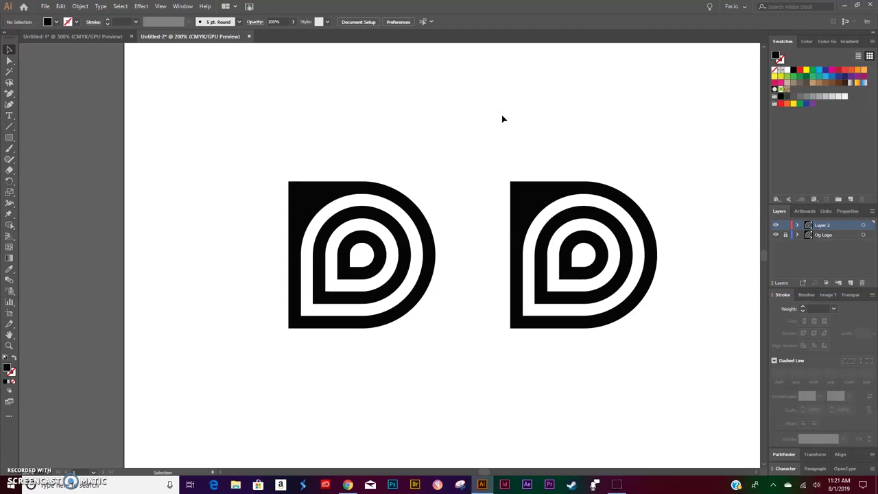